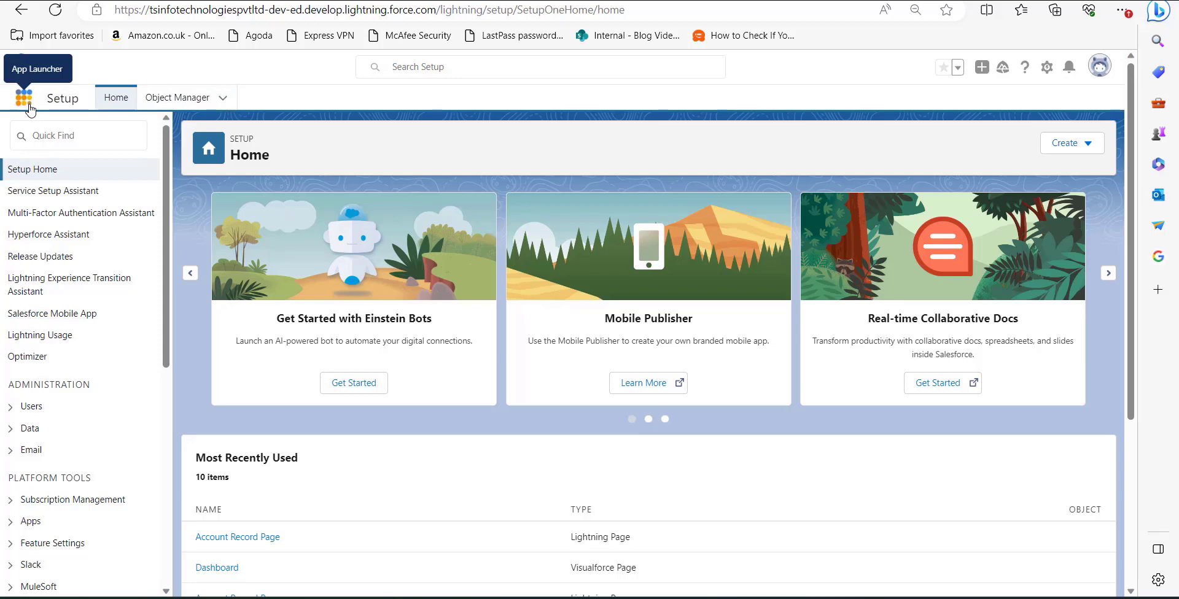
# Switch from Salesforce Setup to the Sales app through the App Launcher's View All list
pyautogui.click(24, 98)
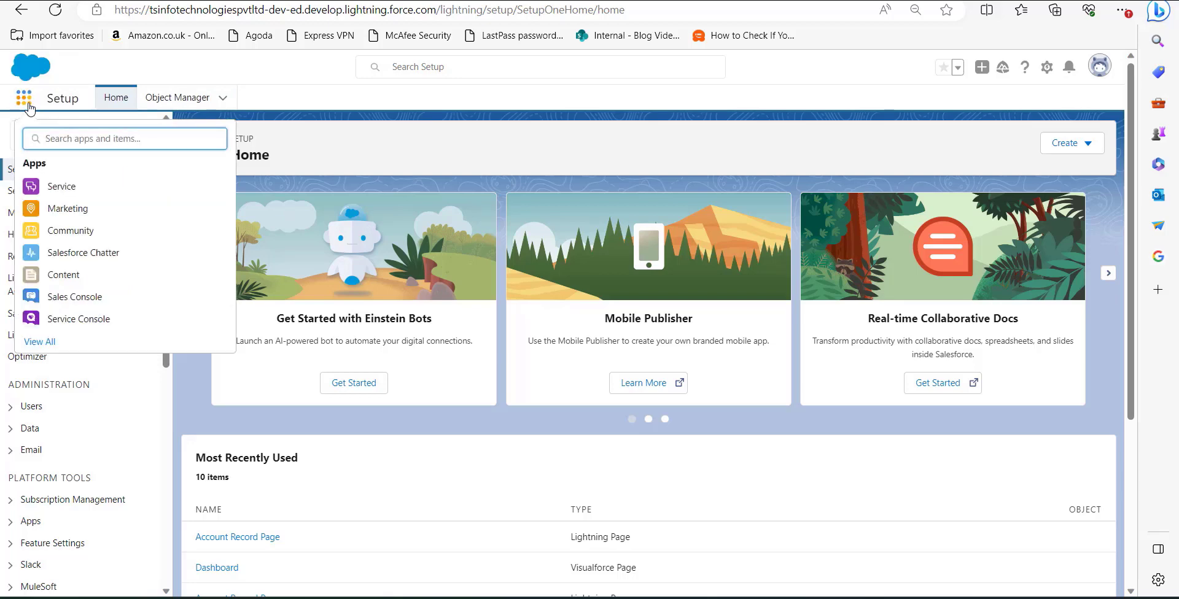
pyautogui.click(35, 347)
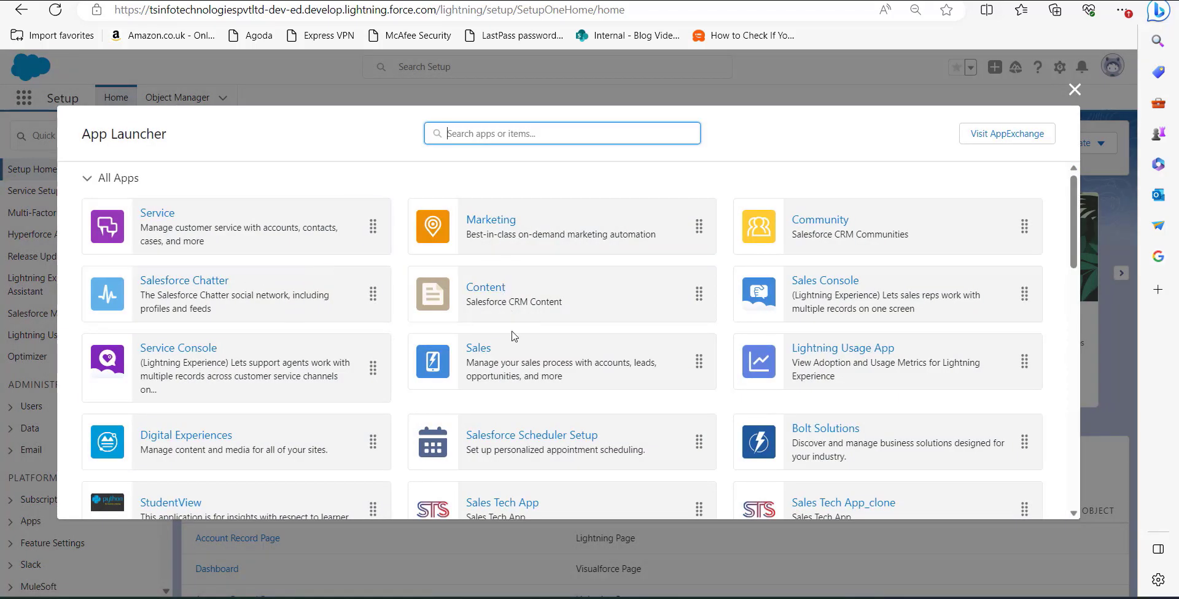
pyautogui.click(492, 360)
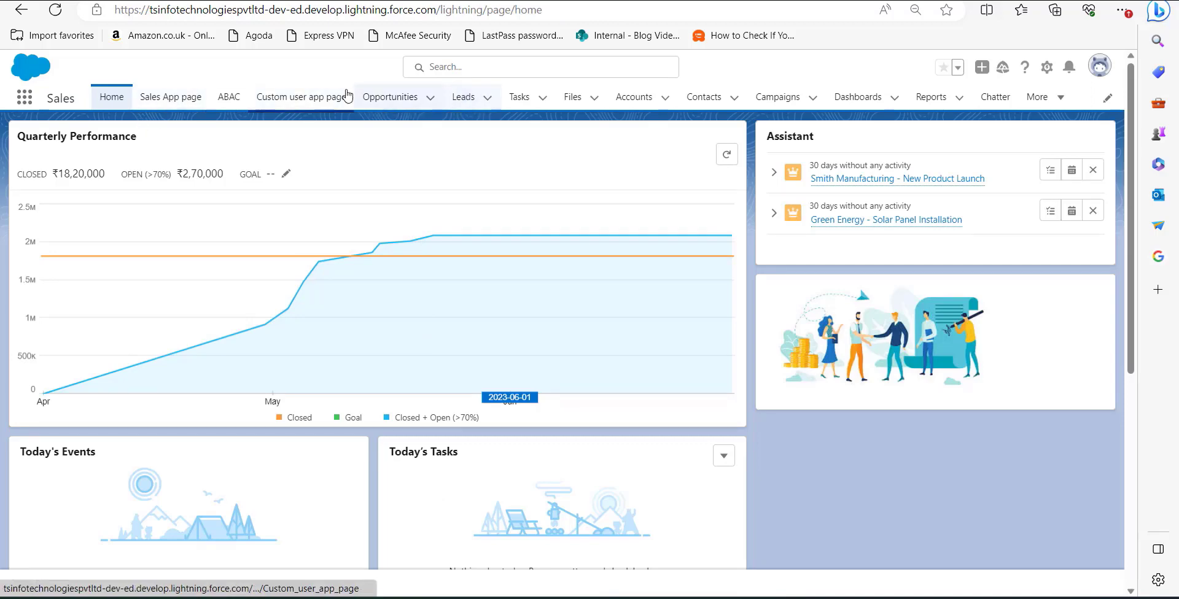
# Open the Cardone Technologies account from Accounts and bring up the gear's Setup menu
pyautogui.click(638, 102)
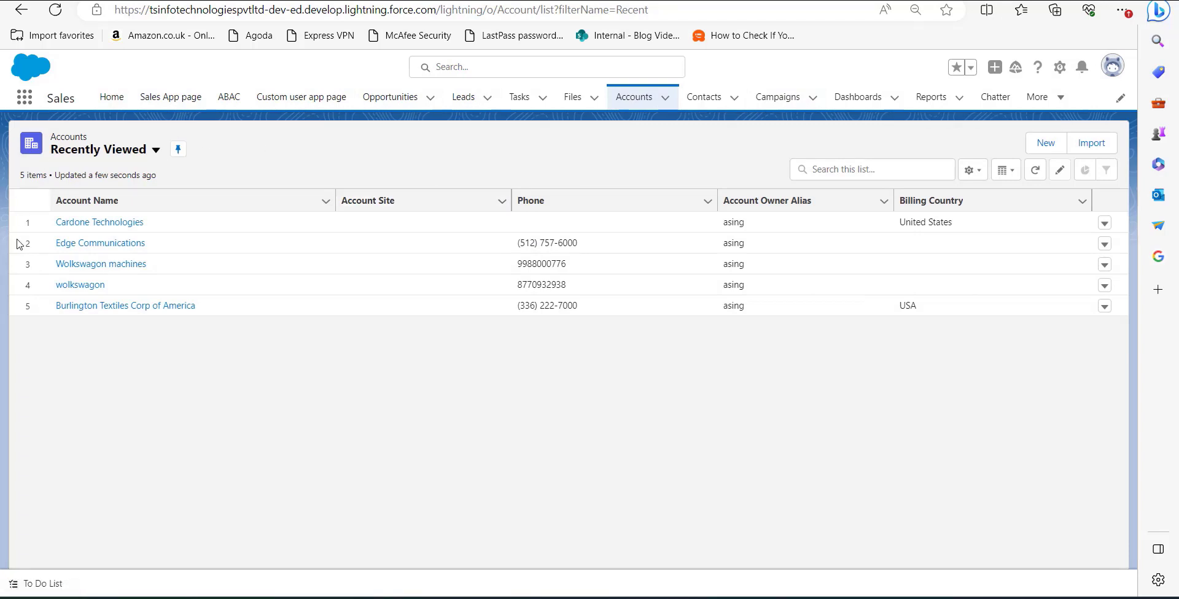
pyautogui.click(78, 232)
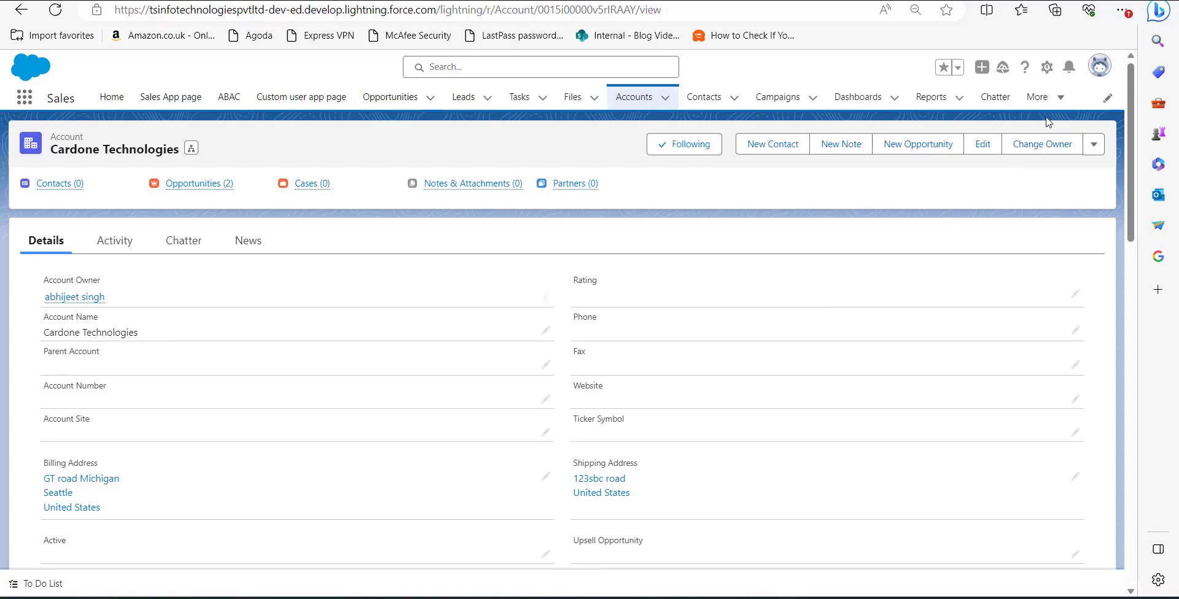
pyautogui.click(1047, 73)
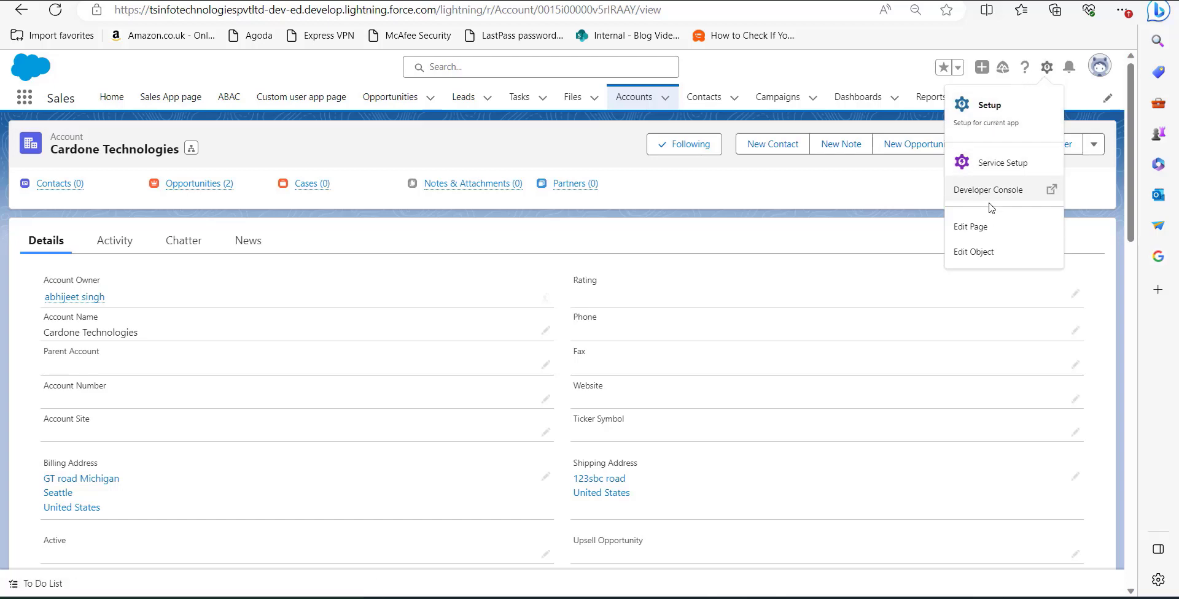
# Edit the Account Record Page and select its Details/Activity/Chatter/News tabs component
pyautogui.click(980, 229)
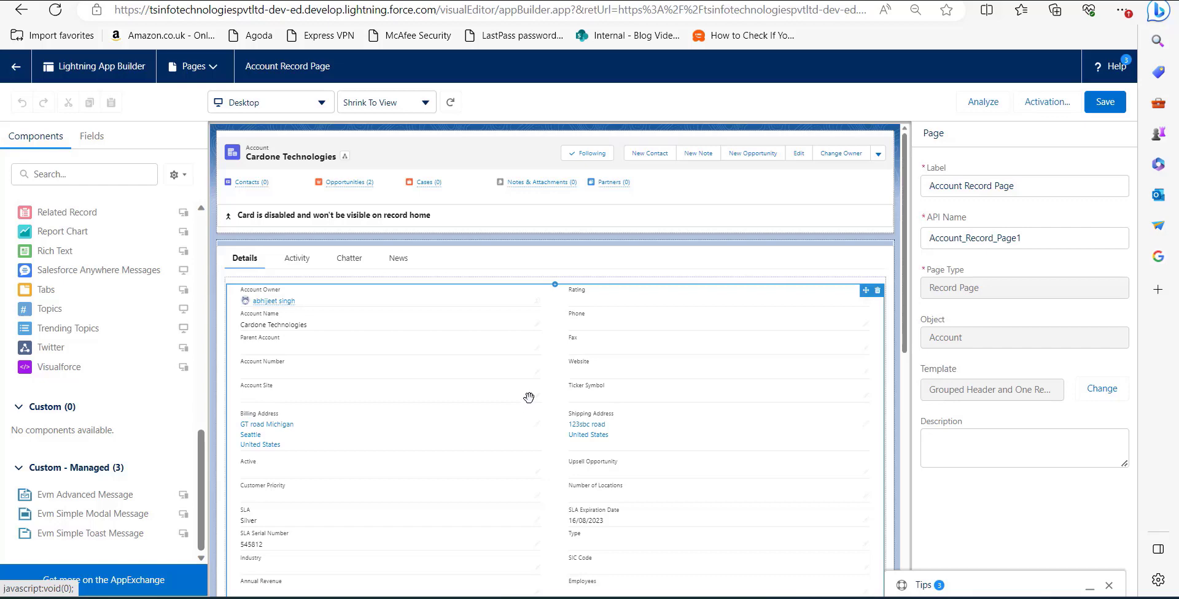
pyautogui.scroll(-1, 498, 239)
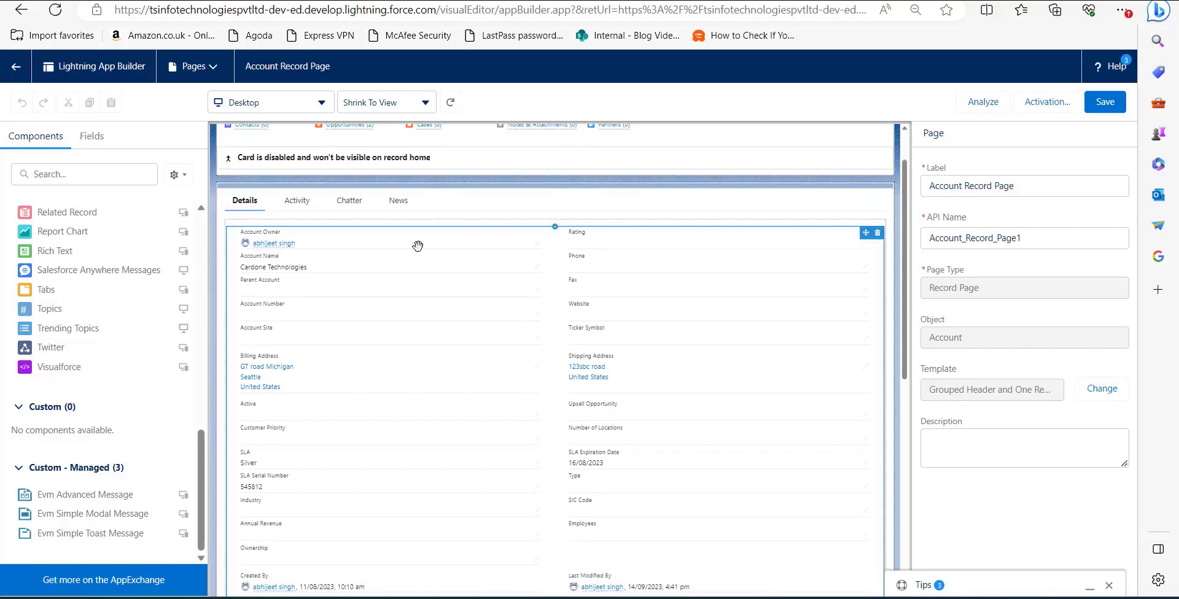
pyautogui.scroll(1, 496, 360)
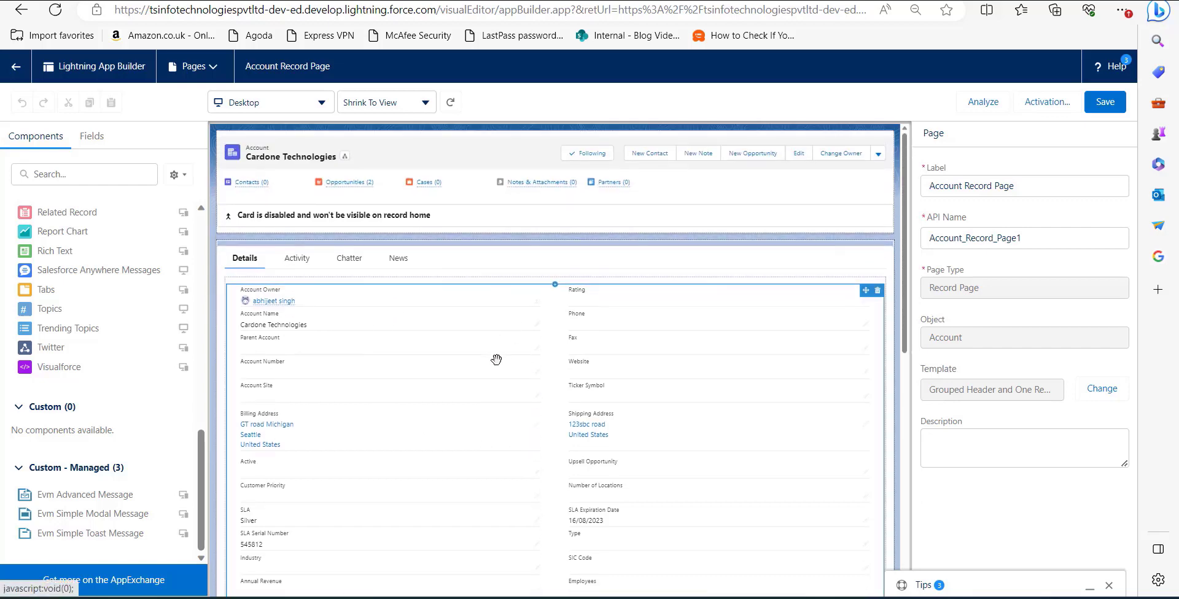
pyautogui.click(605, 264)
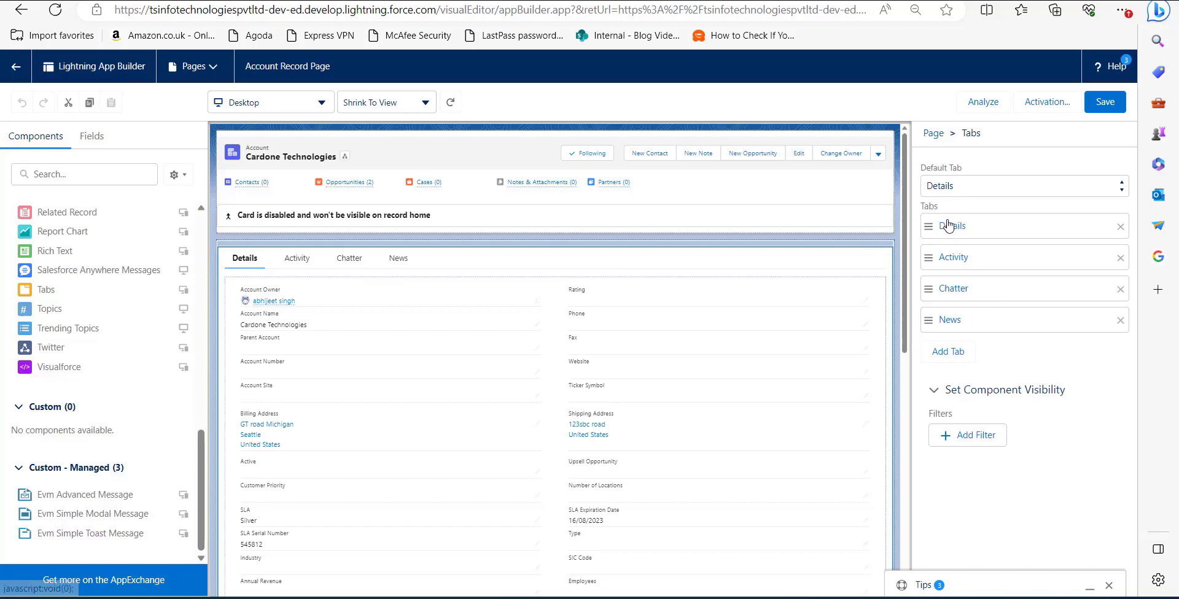
# Add a fifth tab to the tabs component with the custom label 'Information'
pyautogui.click(948, 354)
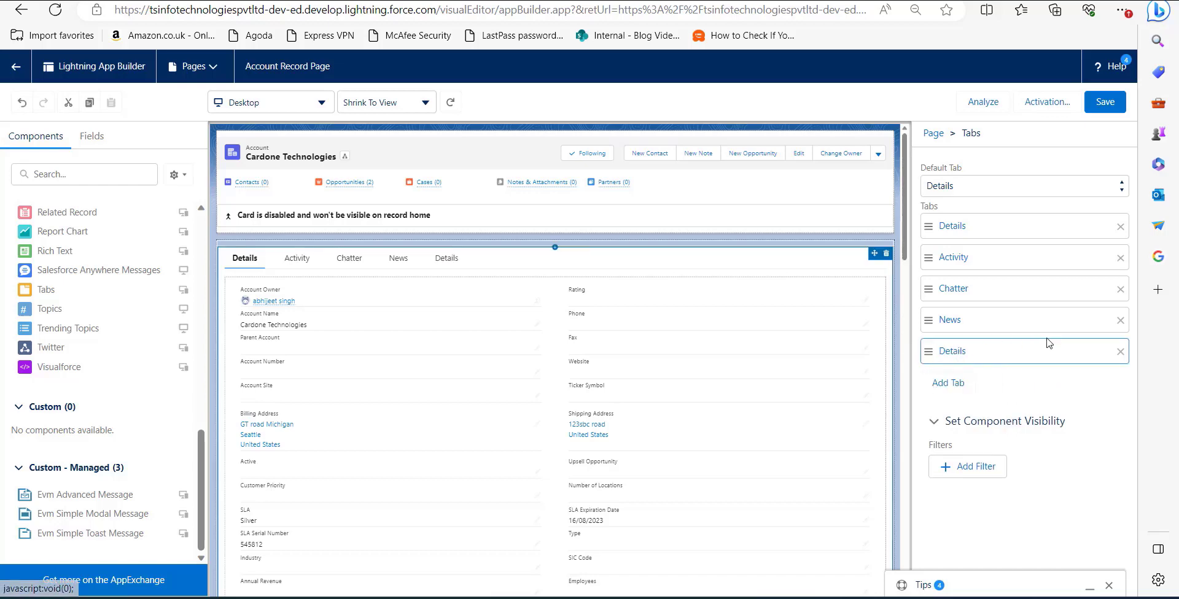
pyautogui.click(942, 353)
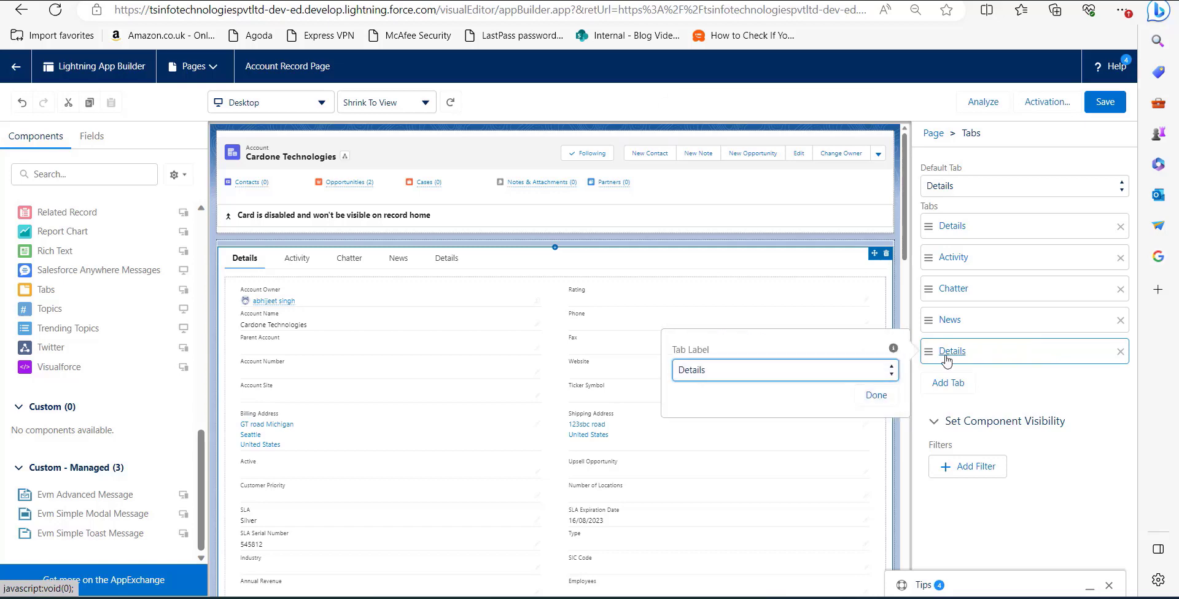
pyautogui.click(891, 376)
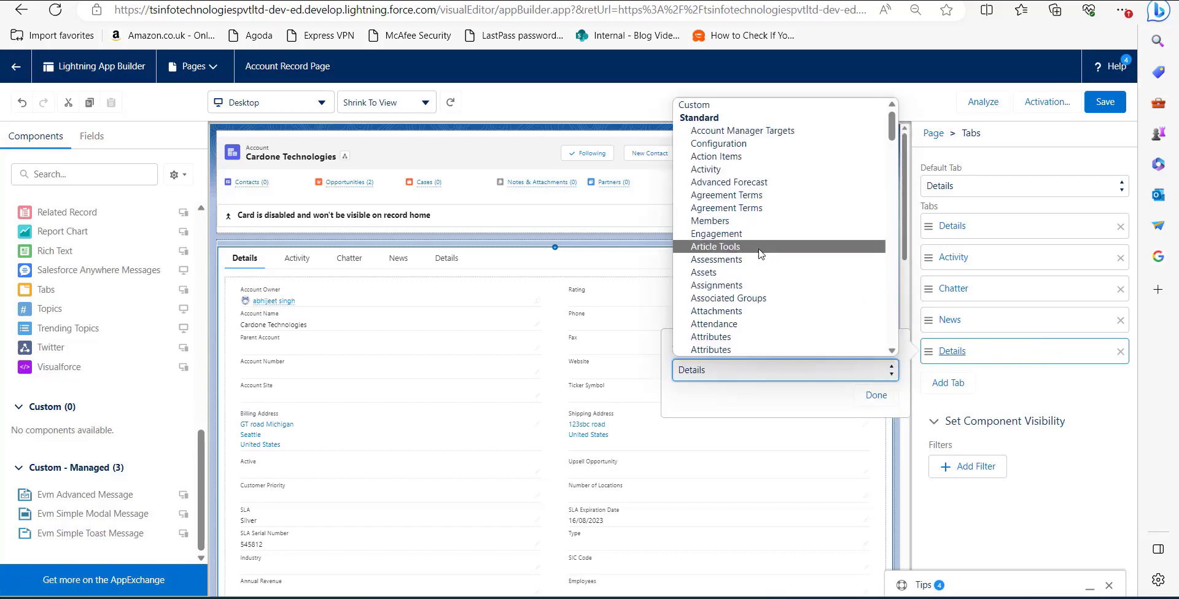
pyautogui.scroll(-2, 756, 281)
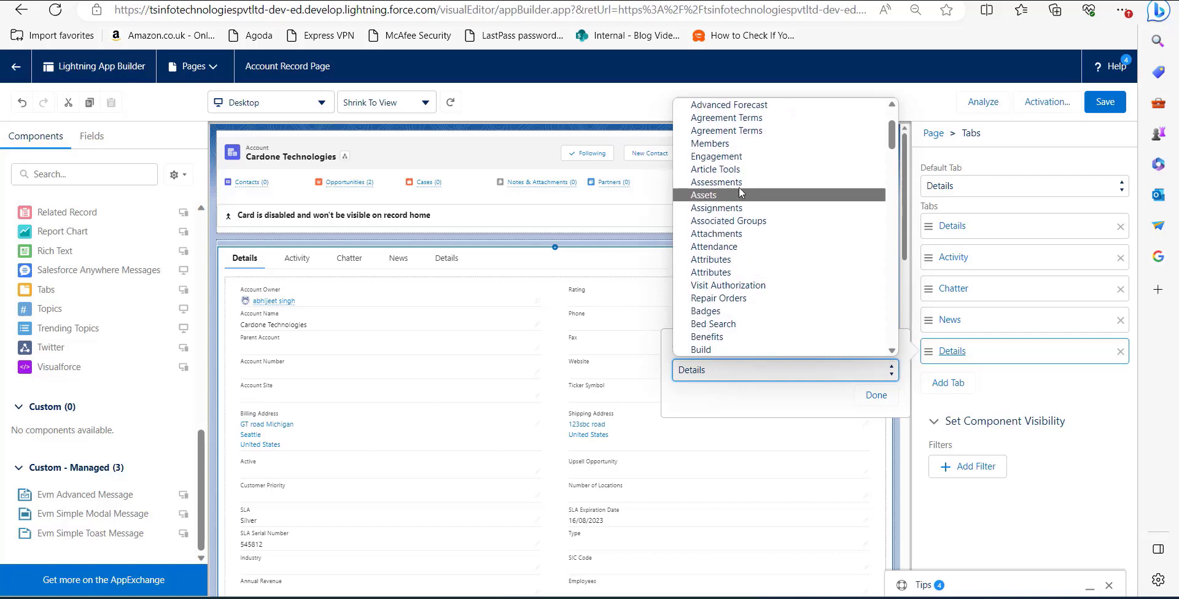
pyautogui.scroll(2, 717, 110)
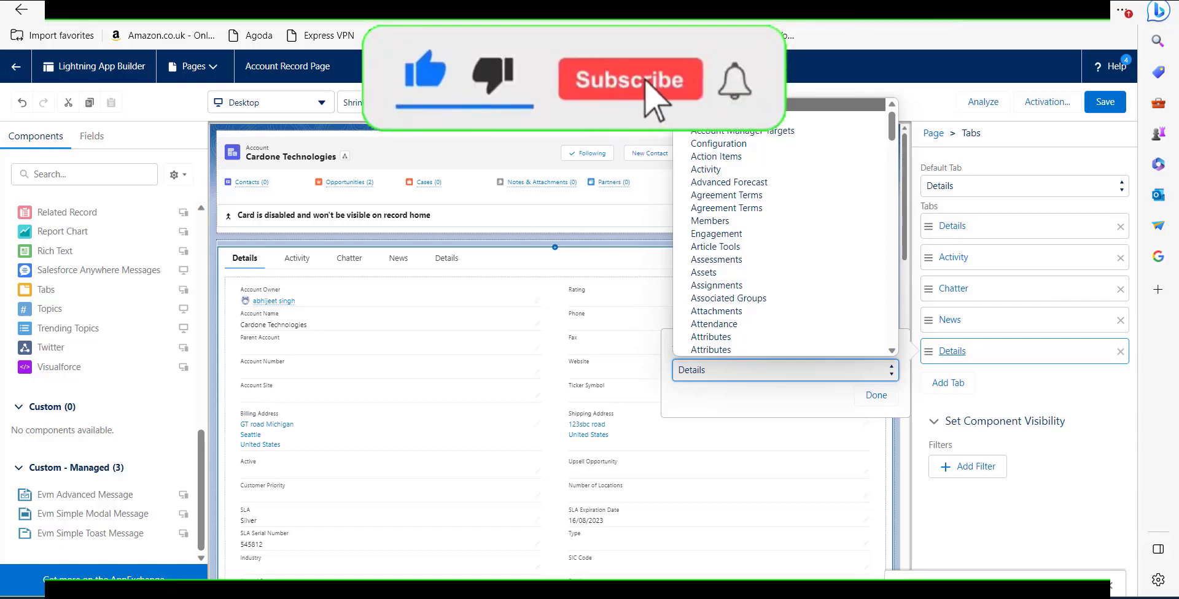
pyautogui.click(717, 110)
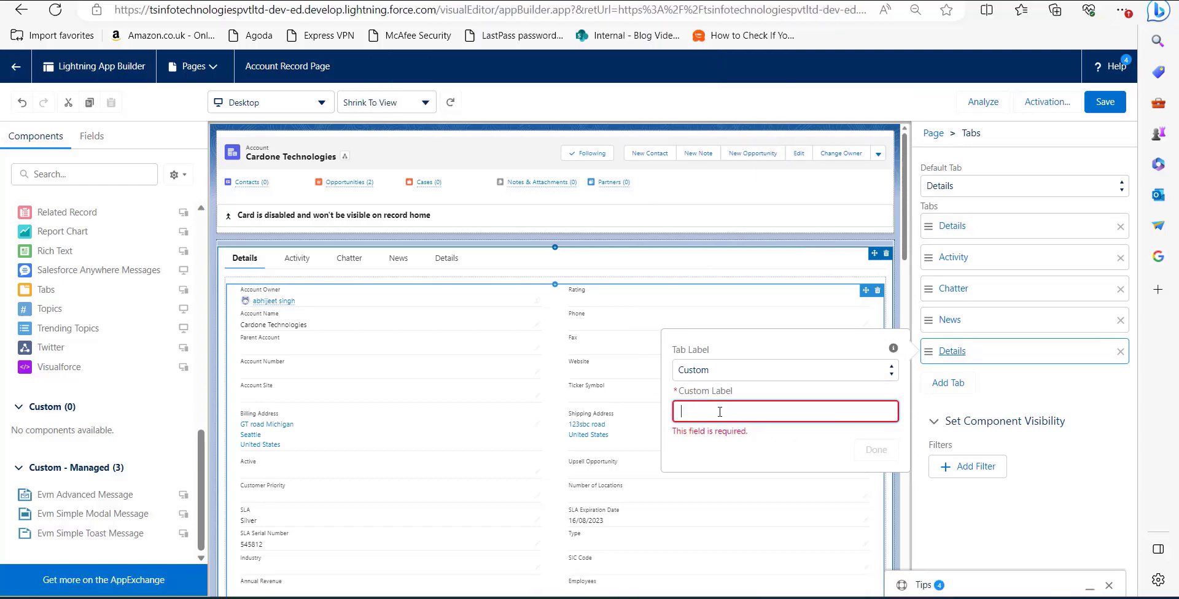
pyautogui.write('Information')
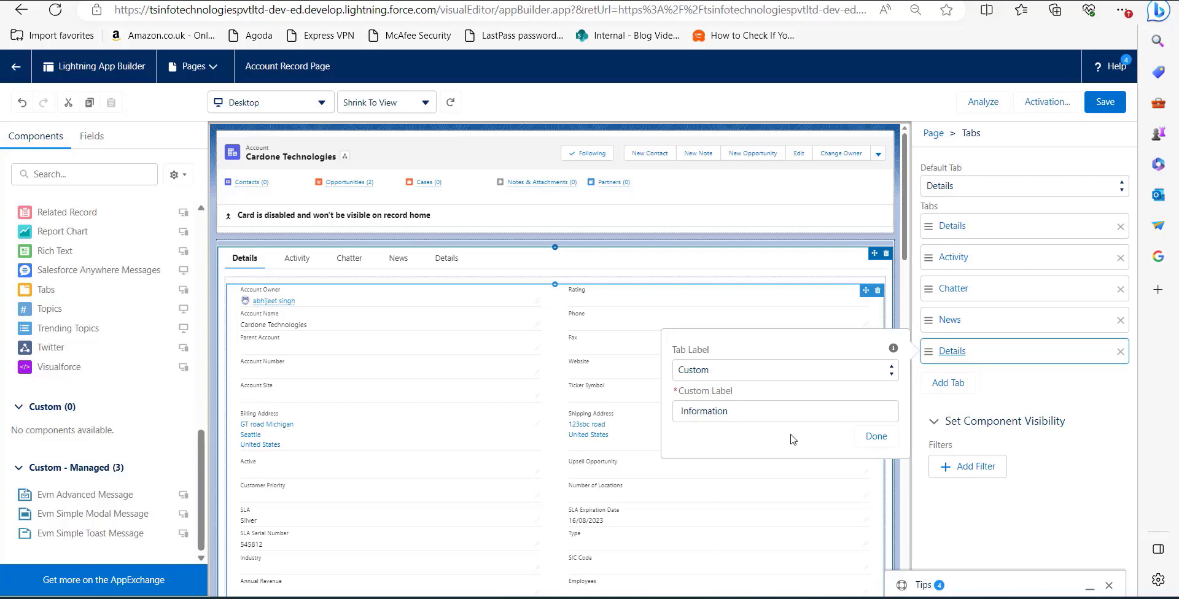
pyautogui.click(877, 436)
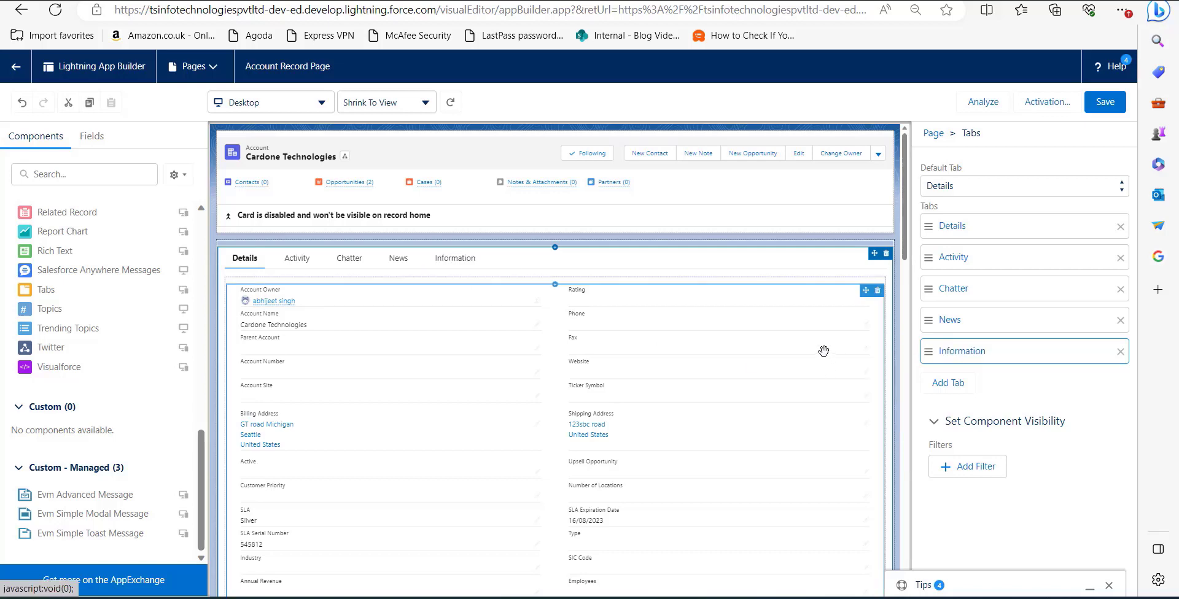
# Open the Information tab and drag the List View component into its content area
pyautogui.click(455, 259)
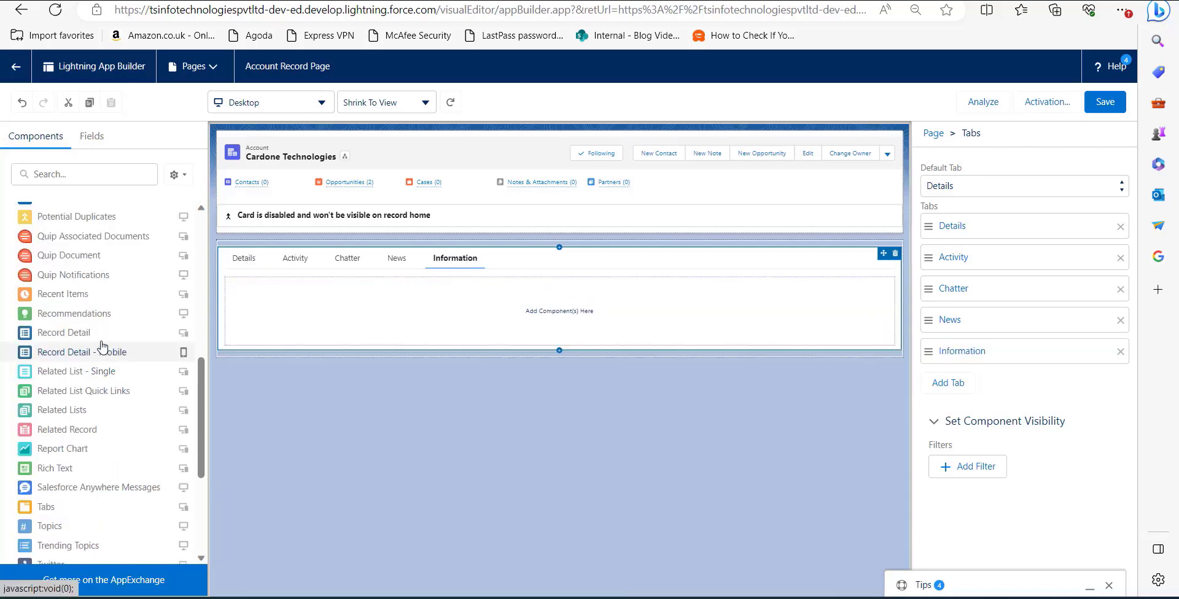
pyautogui.scroll(3, 60, 366)
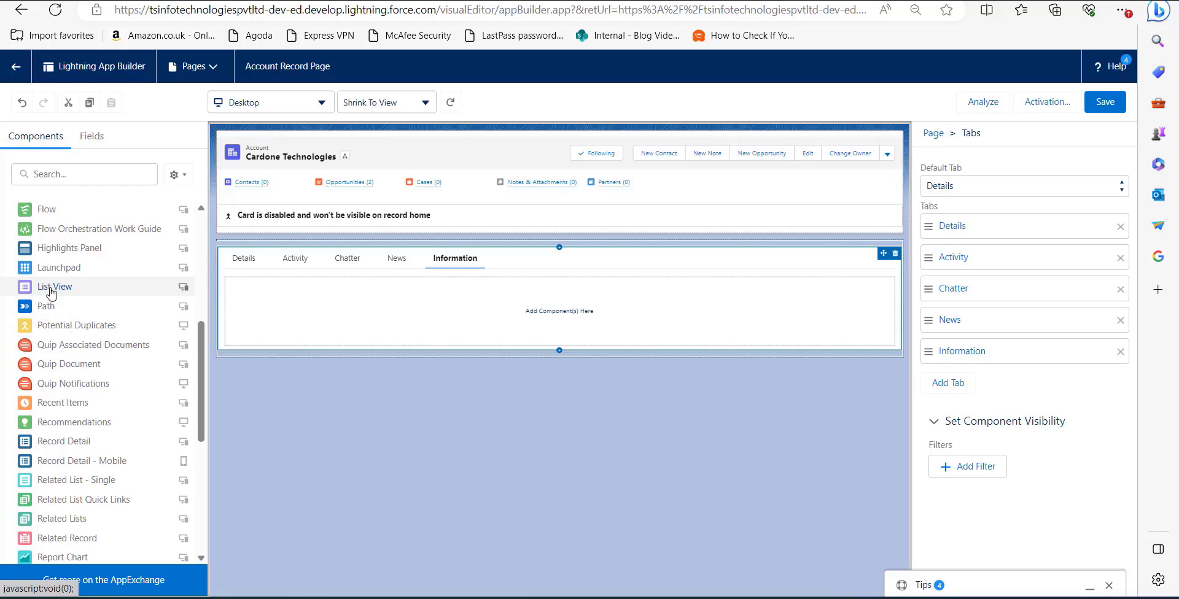
pyautogui.click(52, 294)
pyautogui.click(782, 212)
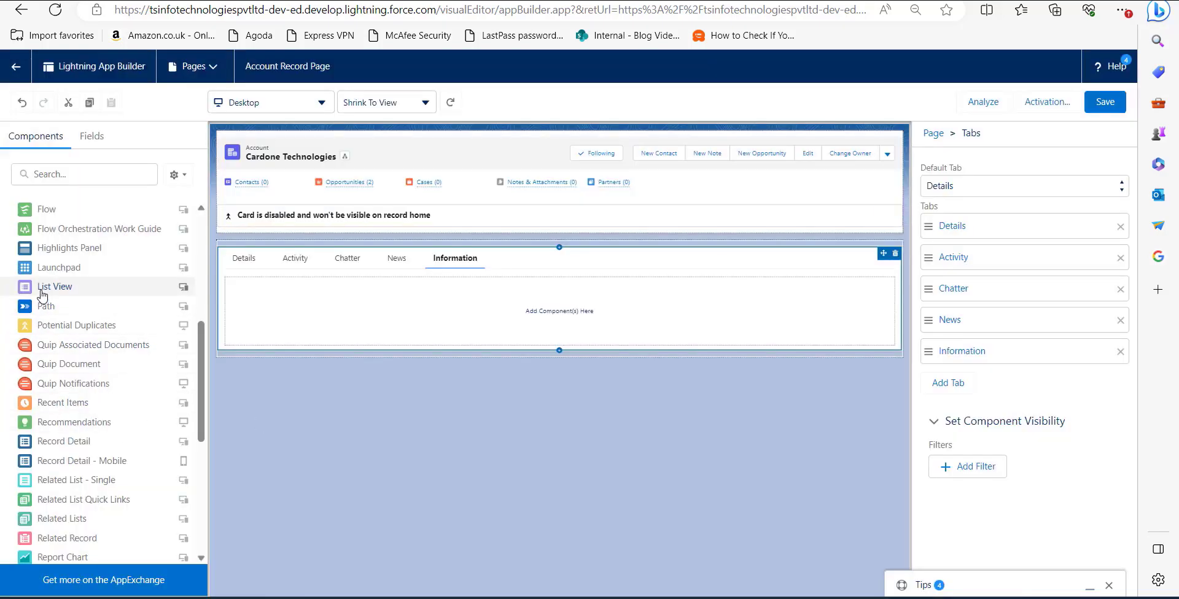
pyautogui.moveTo(42, 295); pyautogui.dragTo(447, 312)
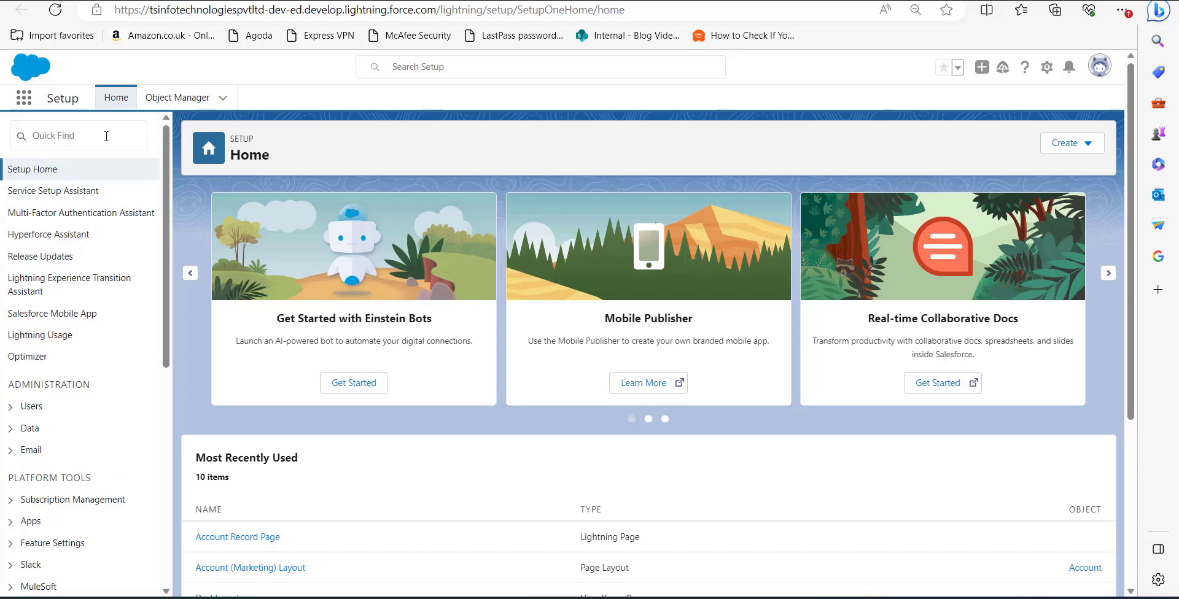
# Search Quick Find for 'app builder' and open User Interface > Lightning App Builder
pyautogui.click(106, 136)
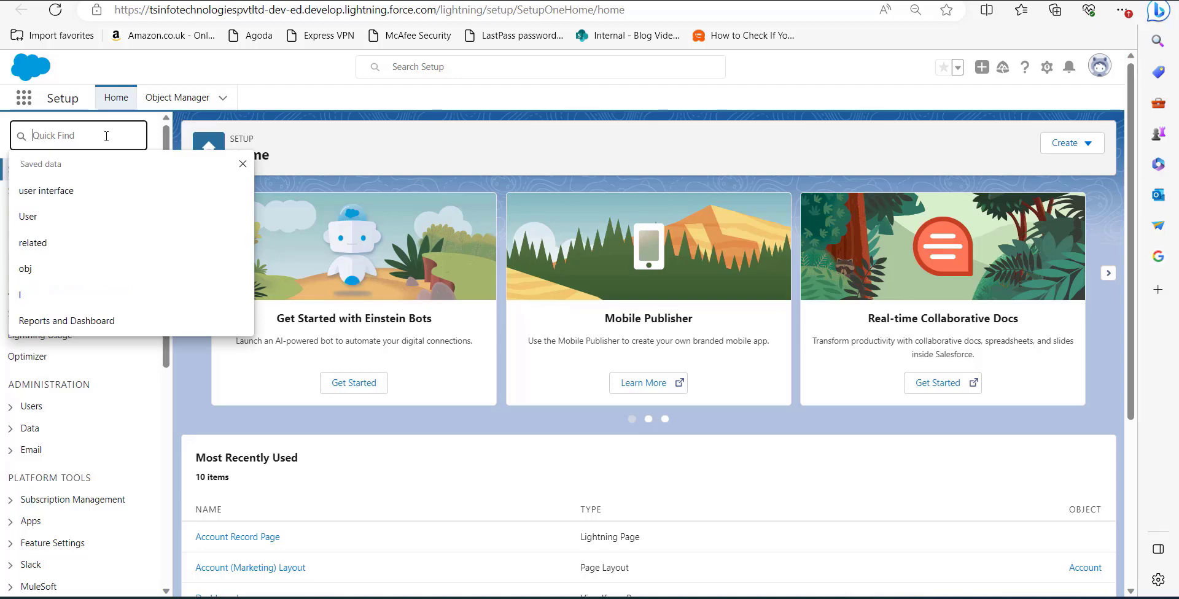
pyautogui.write('app builder')
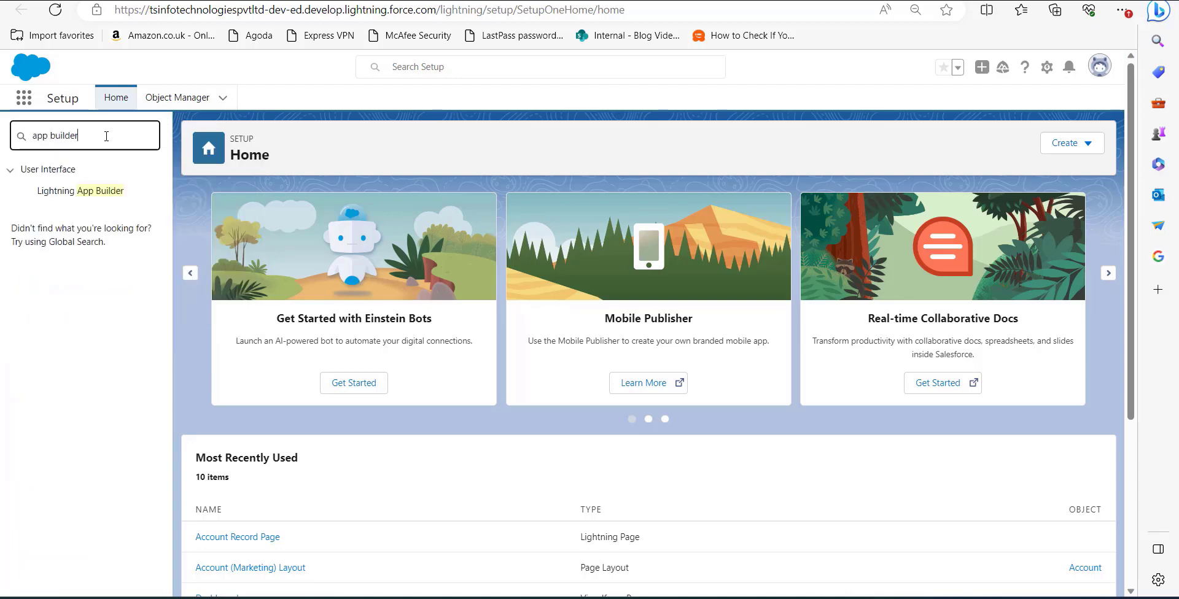
pyautogui.click(81, 191)
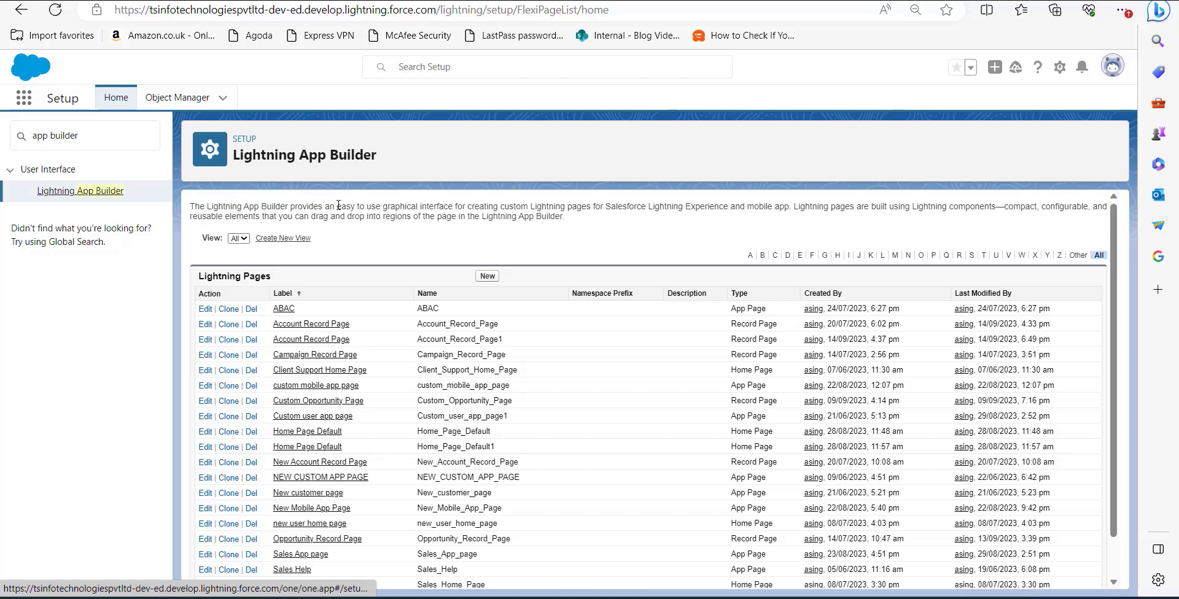
pyautogui.scroll(-1, 325, 207)
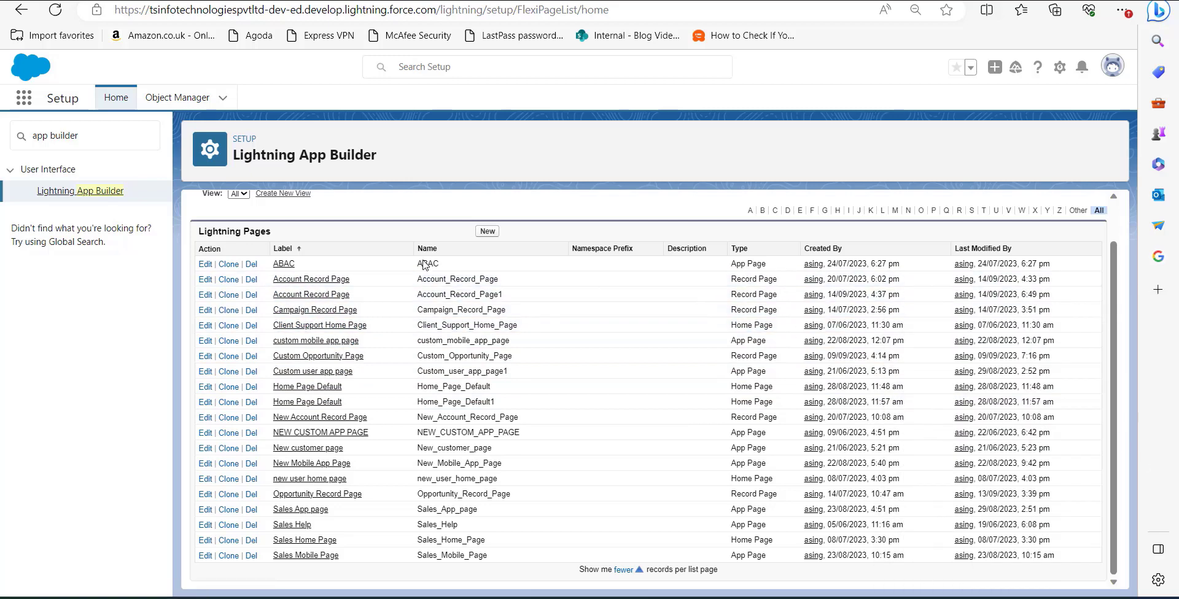
# Edit the Account Record Page and add a Details tab to the sidebar's Activity/Chatter tabs
pyautogui.click(311, 280)
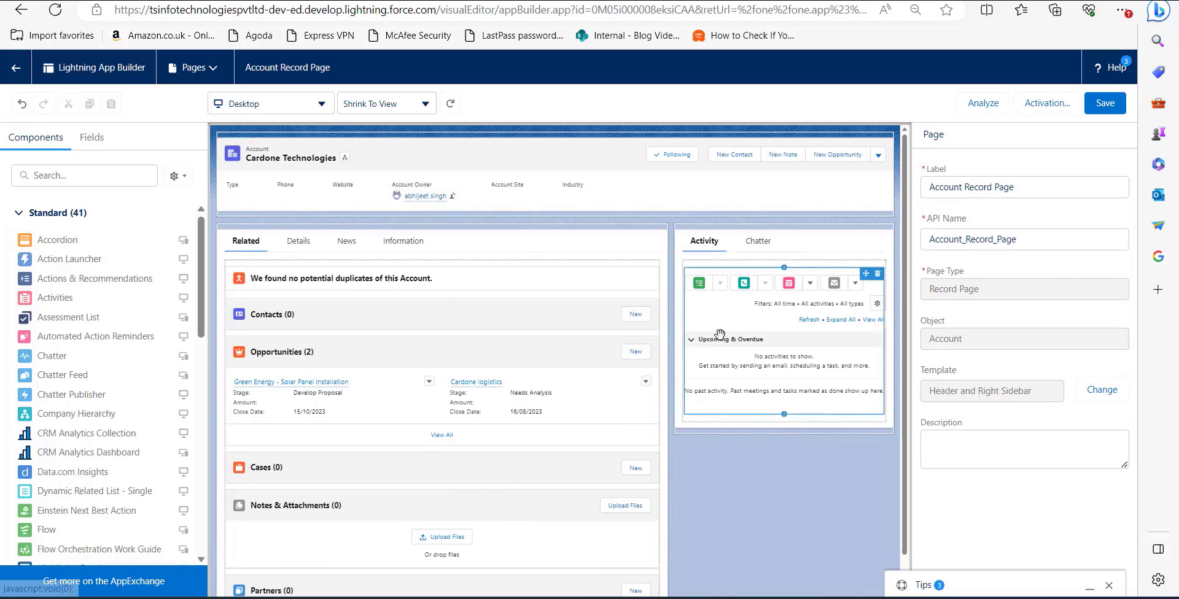
pyautogui.click(803, 255)
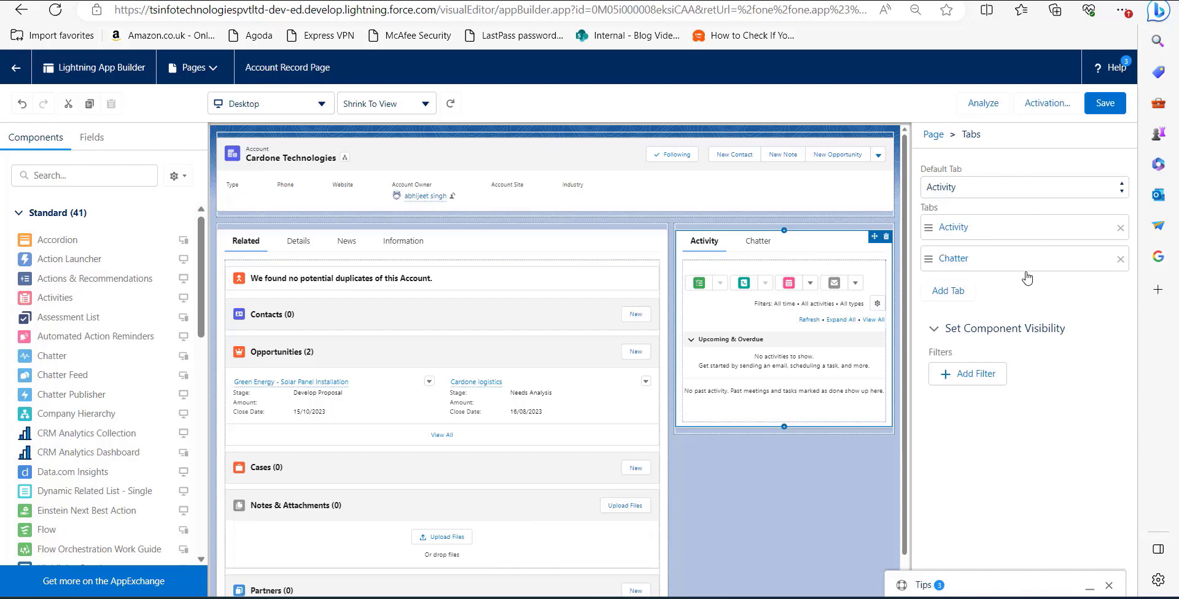
pyautogui.click(950, 294)
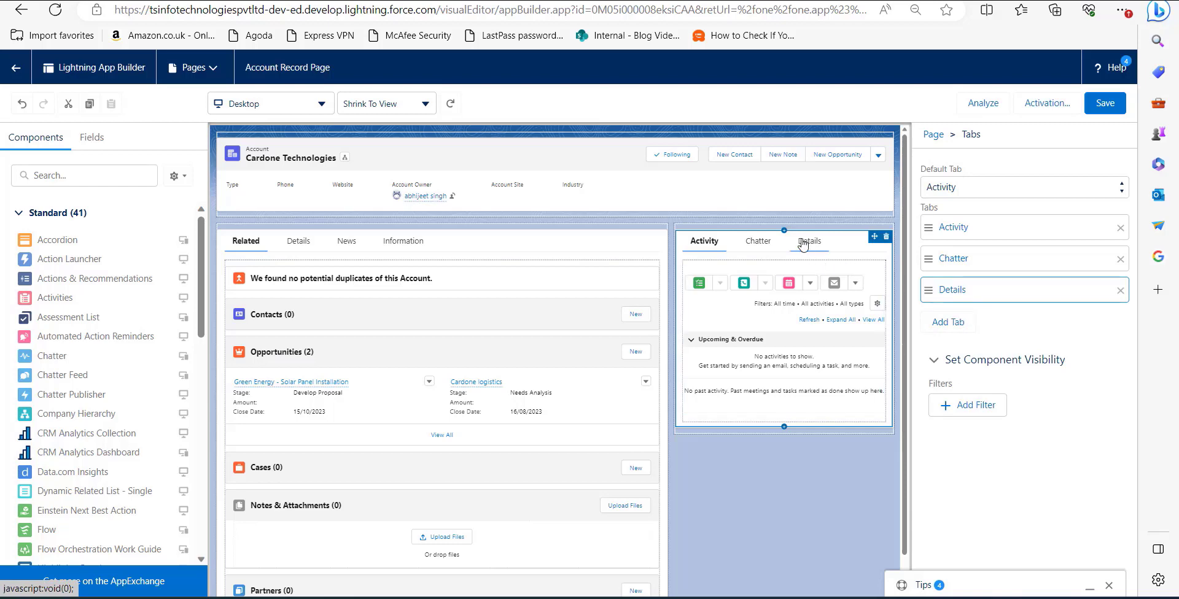
# Change the third tab's label from Details to Chatter
pyautogui.click(946, 293)
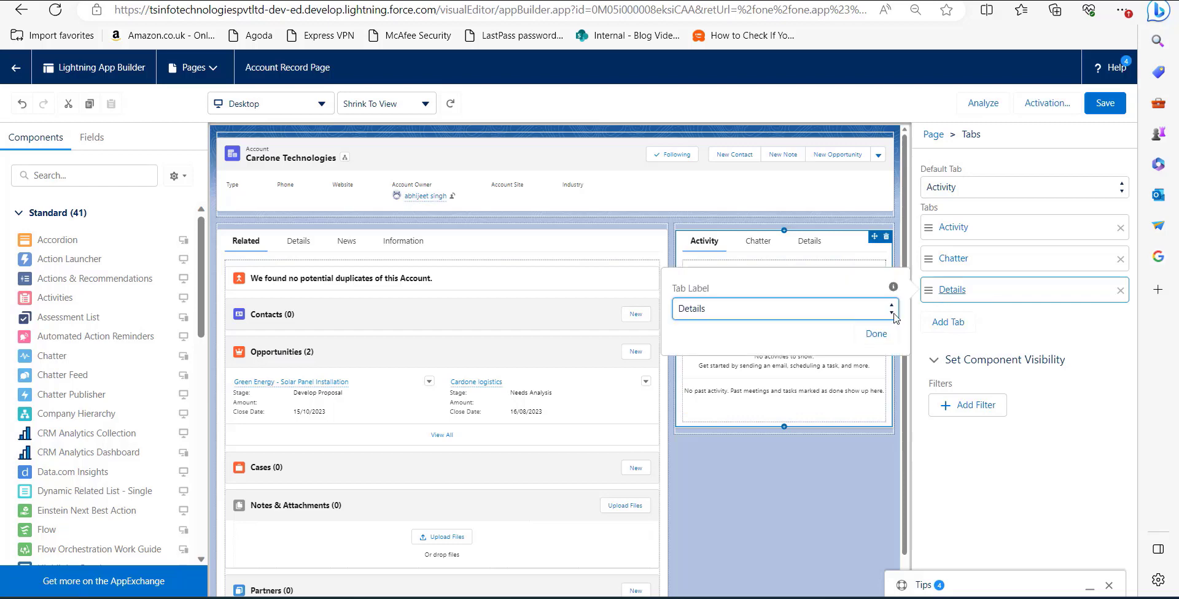
pyautogui.click(905, 314)
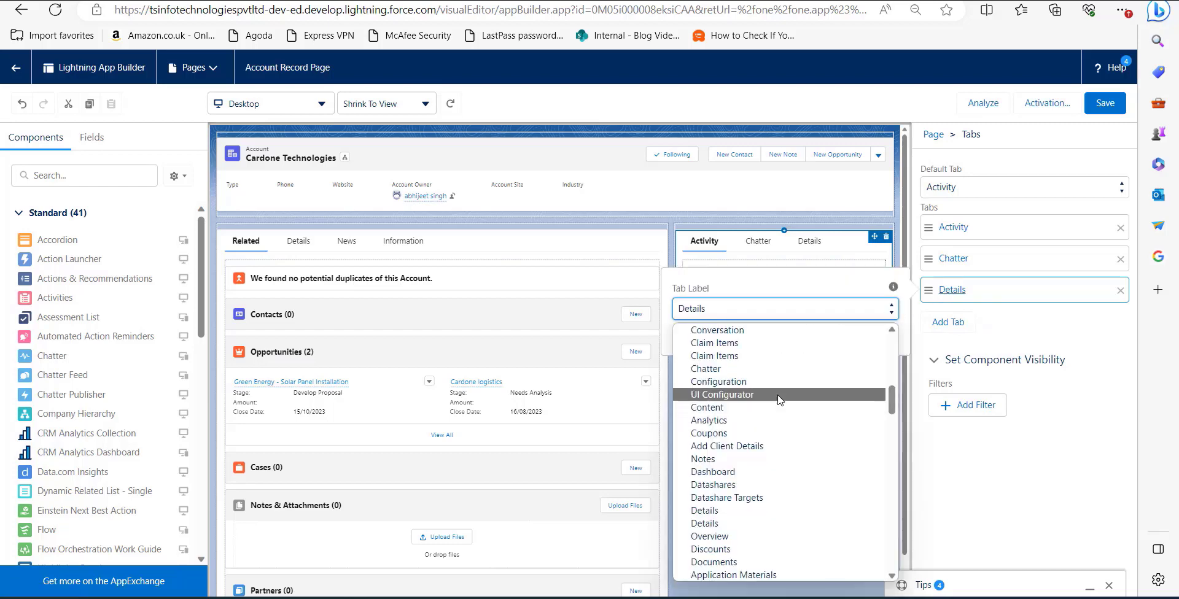
pyautogui.scroll(3, 775, 396)
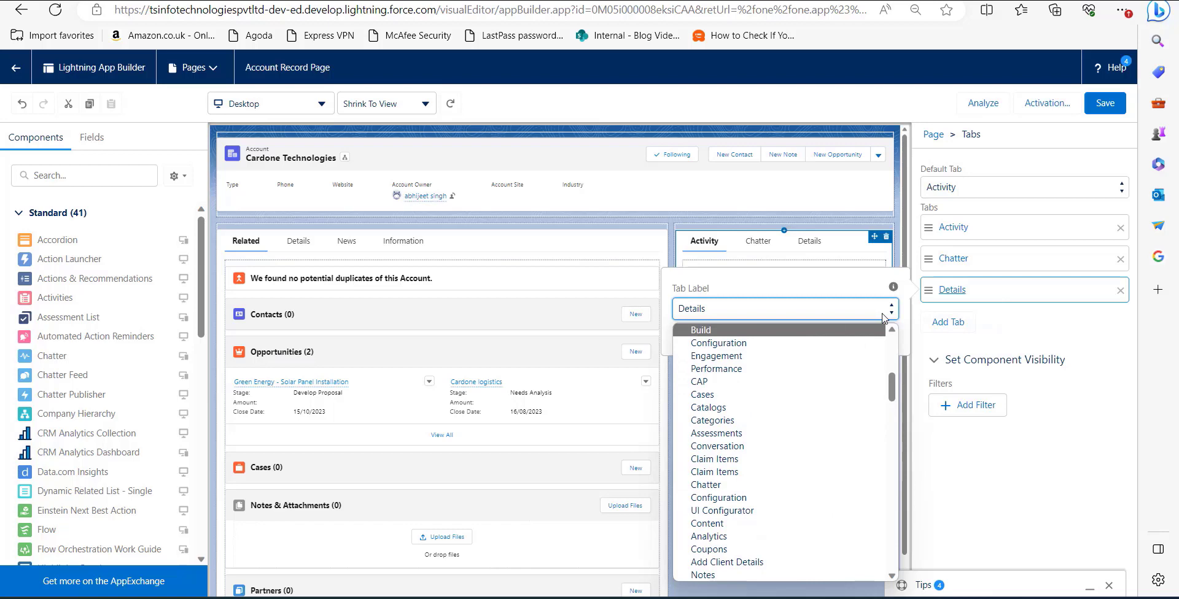
pyautogui.scroll(-5, 767, 424)
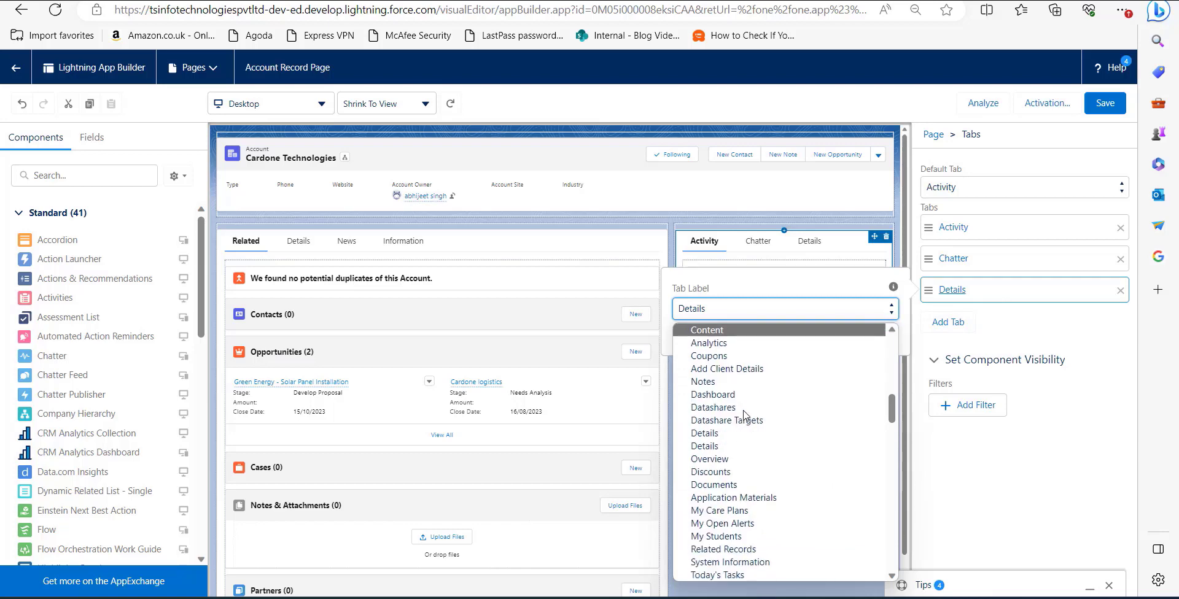
pyautogui.scroll(3, 744, 415)
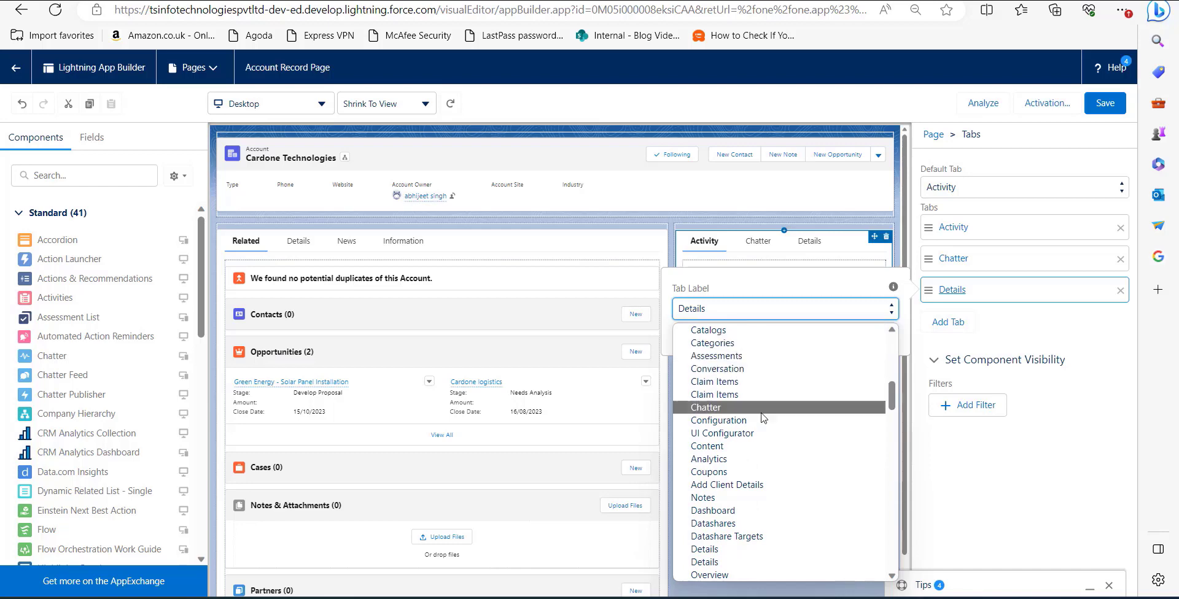
pyautogui.click(743, 408)
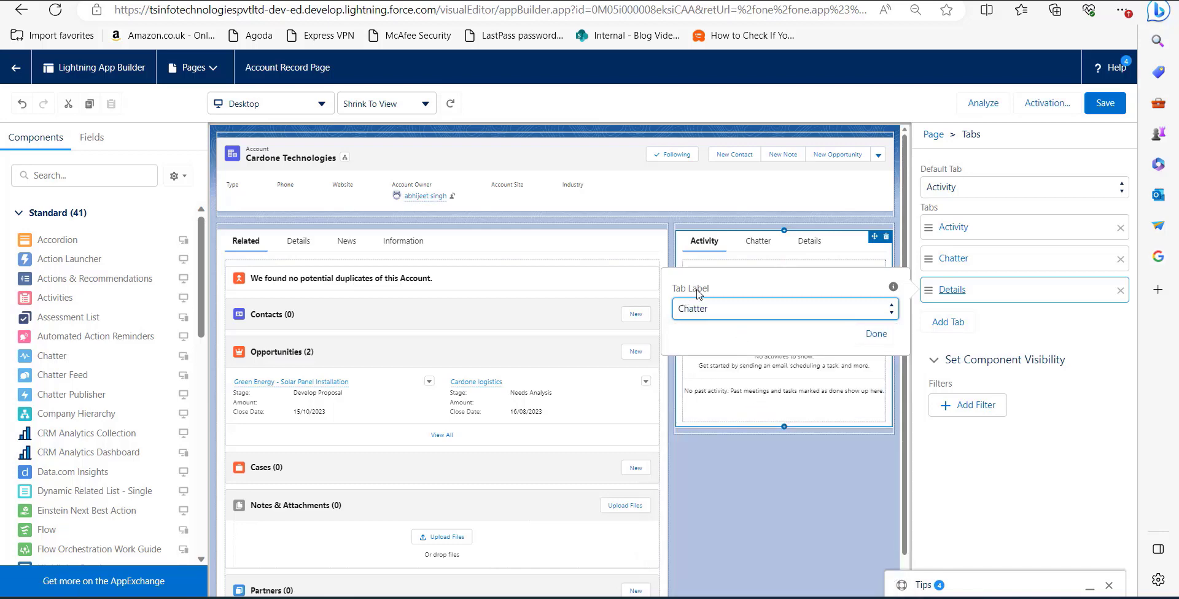
pyautogui.click(877, 335)
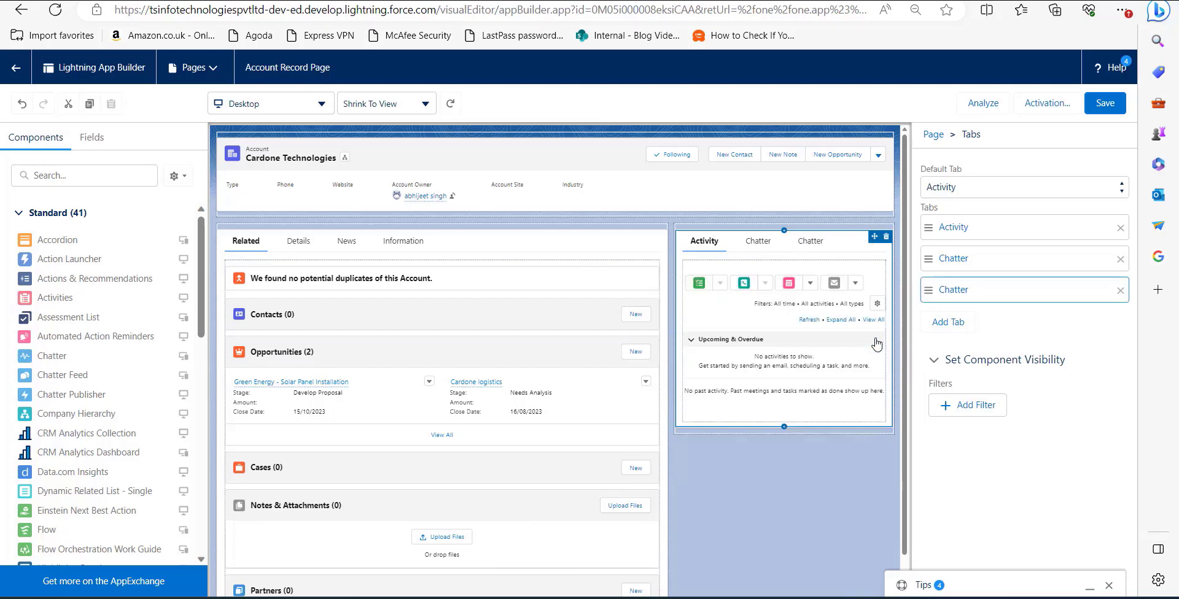
# Drag the Chatter component from the Components list into the third Chatter tab
pyautogui.click(807, 245)
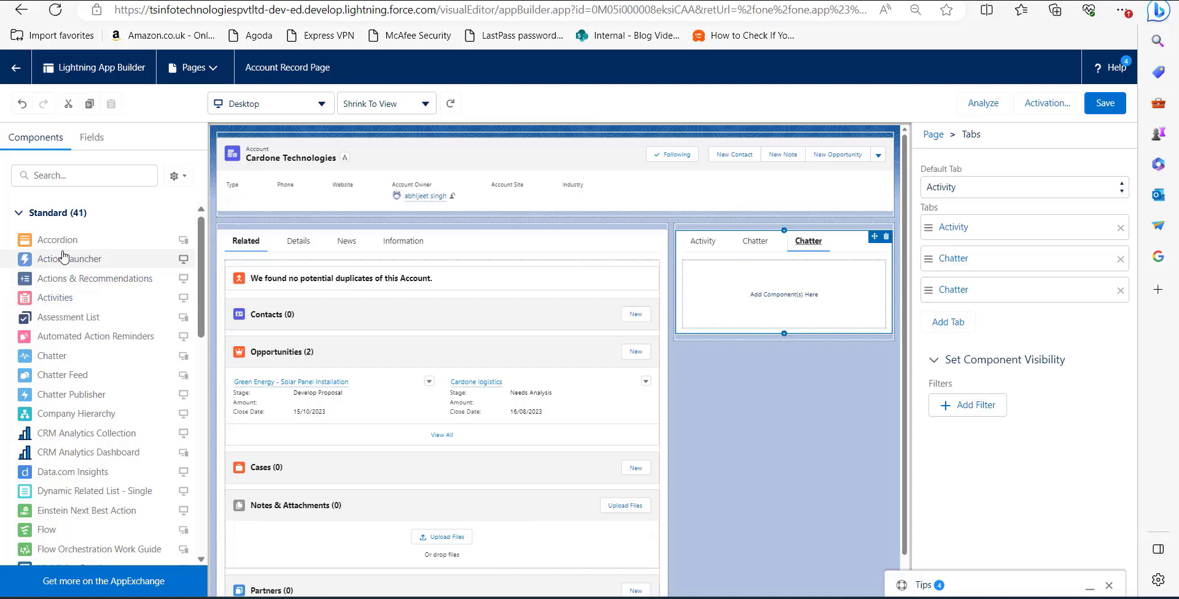
pyautogui.scroll(-2, 63, 256)
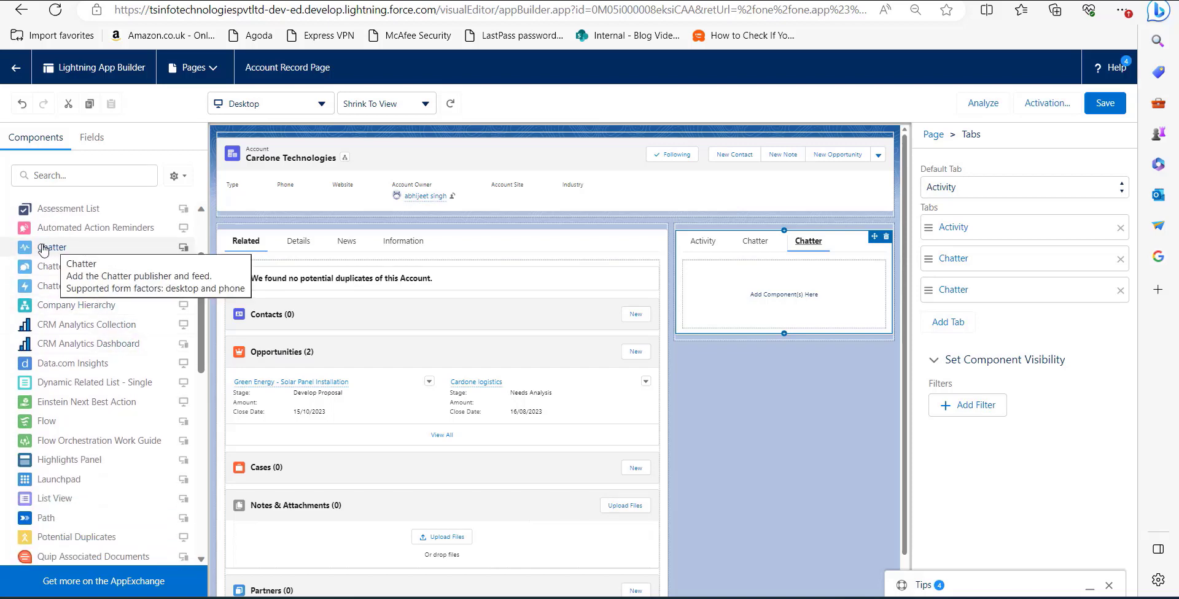
pyautogui.moveTo(43, 248); pyautogui.dragTo(724, 295)
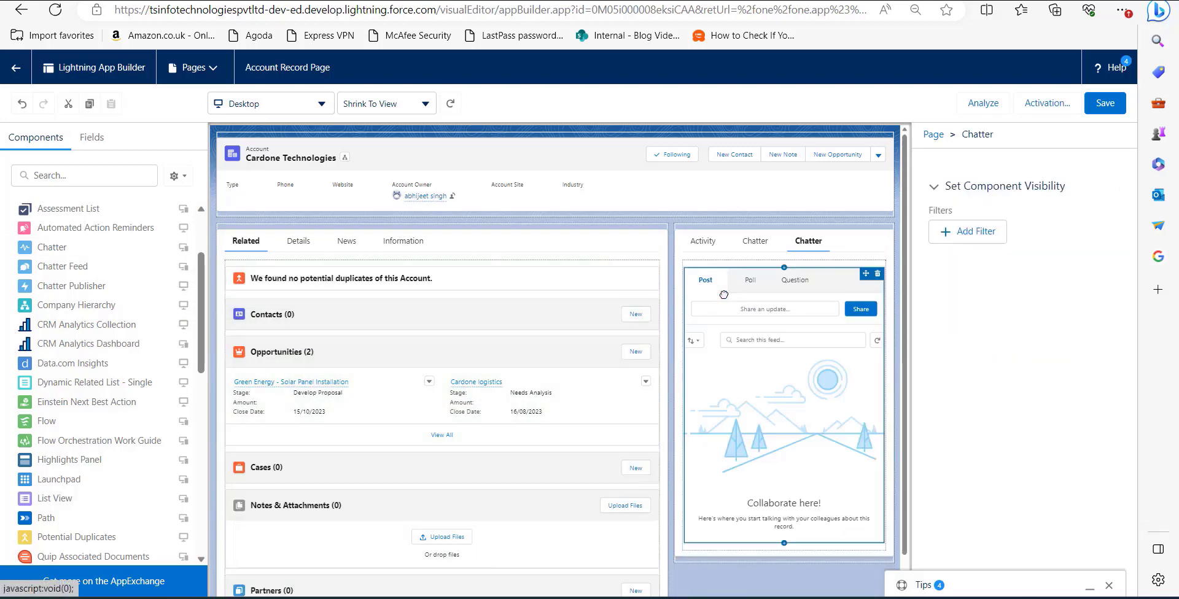